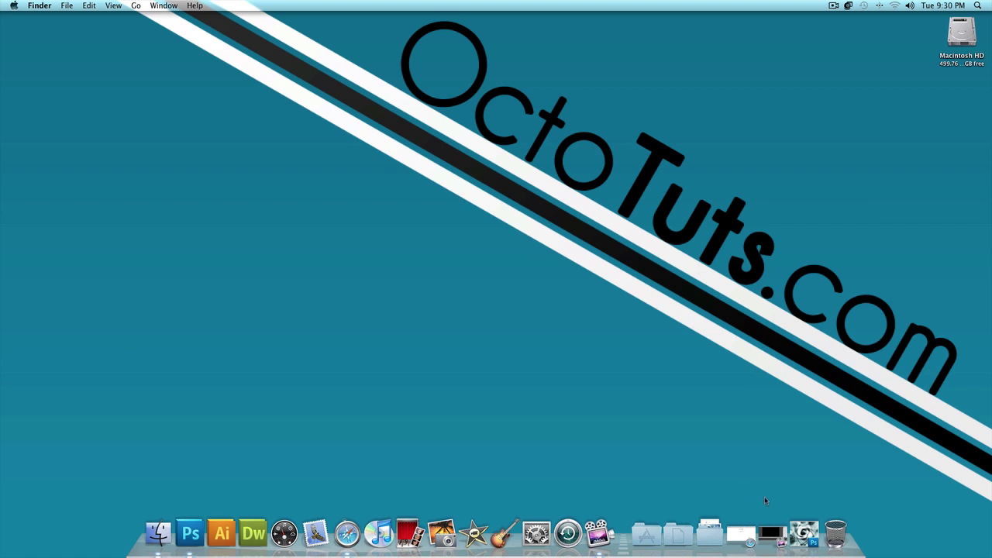
# Restore the minimized Untitled-2 swirl document from the Dock
pyautogui.click(804, 533)
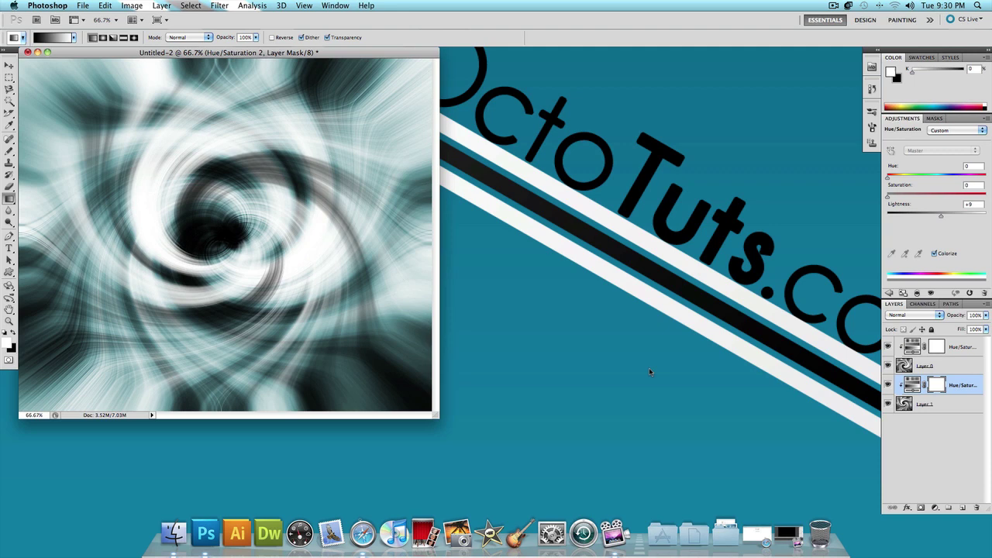
# Create a new white RGB document, 1200 × 1024 pixels at 72 pixels/inch
pyautogui.click(82, 5)
pyautogui.click(100, 21)
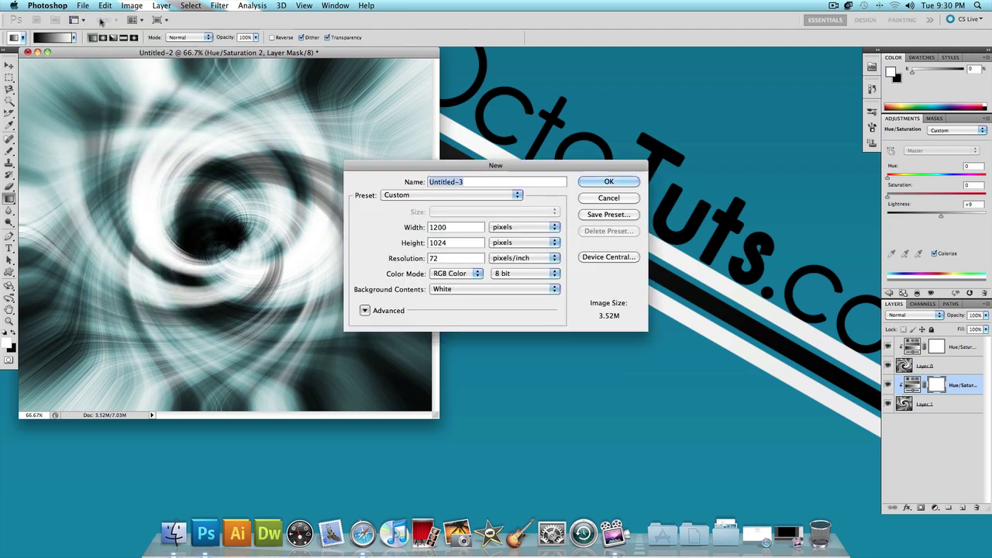
pyautogui.click(476, 225)
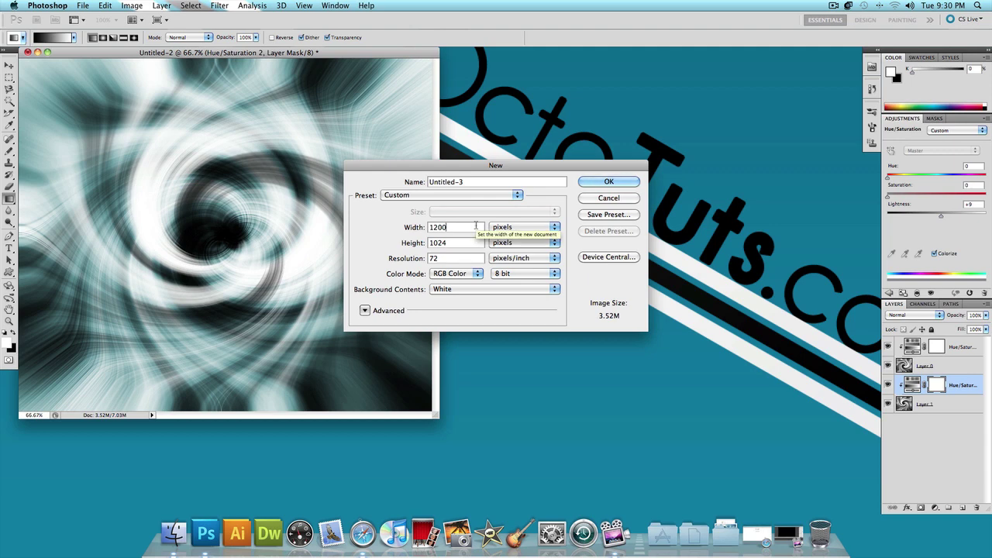
pyautogui.click(588, 186)
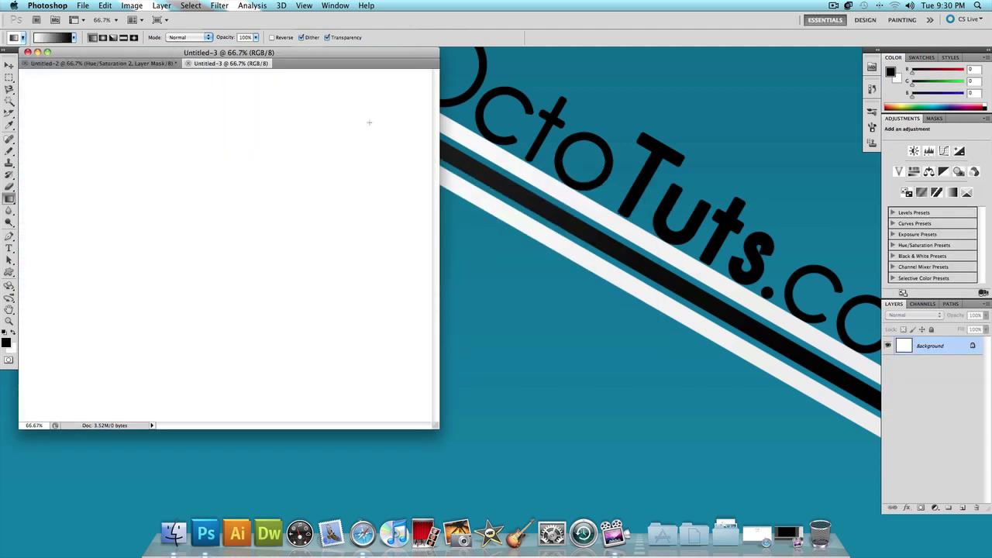
# Render clouds, then streak them with Graphic Pen: stroke length 15, balance 50, right diagonal
pyautogui.click(225, 7)
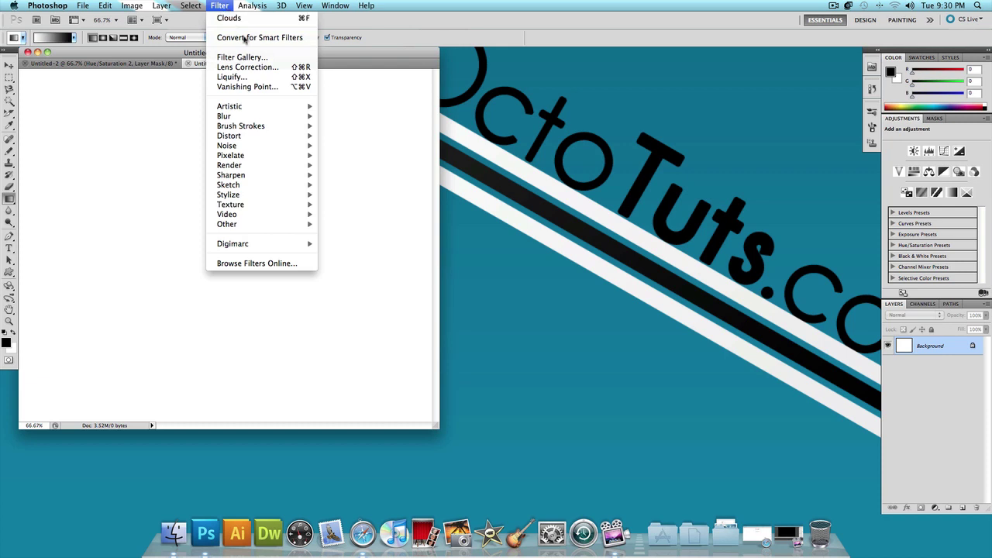
pyautogui.click(336, 165)
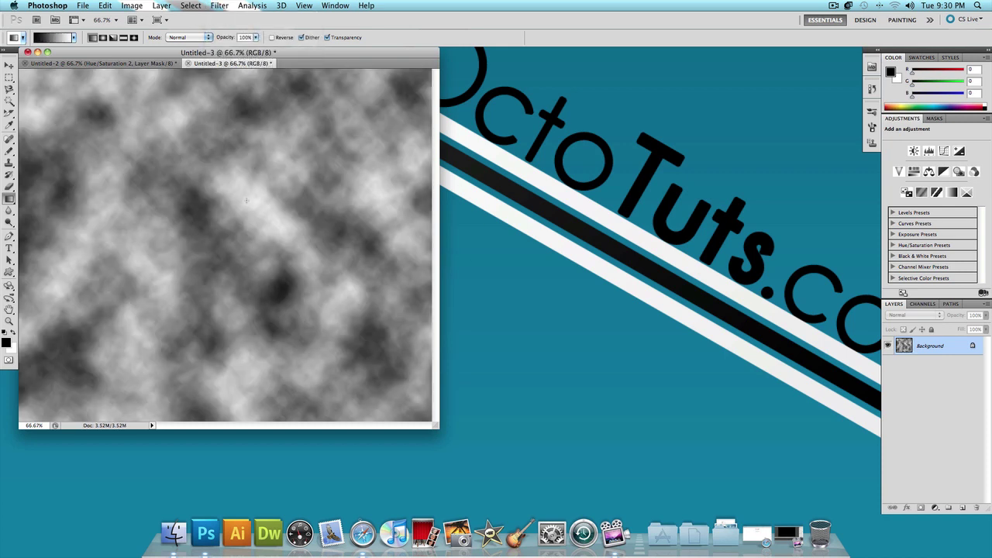
pyautogui.click(221, 6)
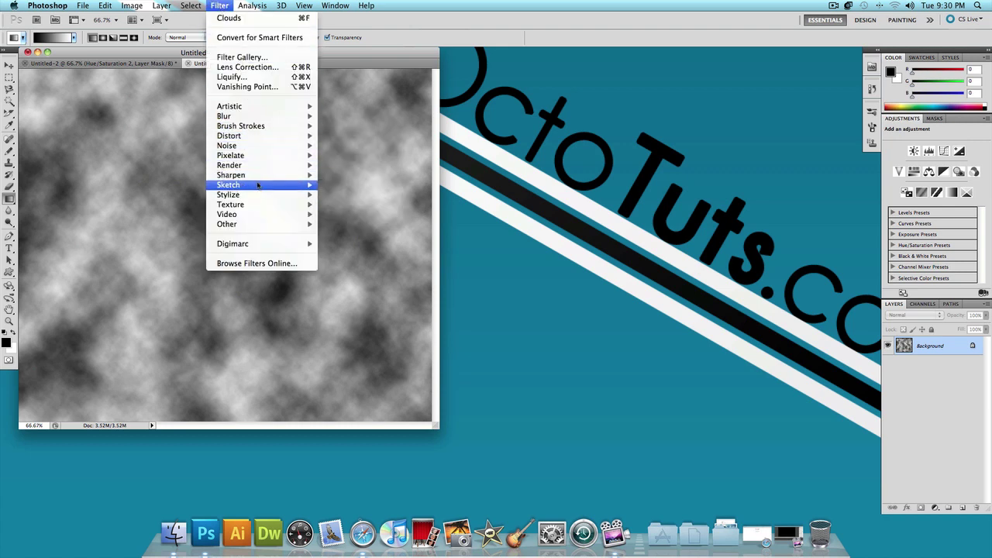
pyautogui.moveTo(289, 186)
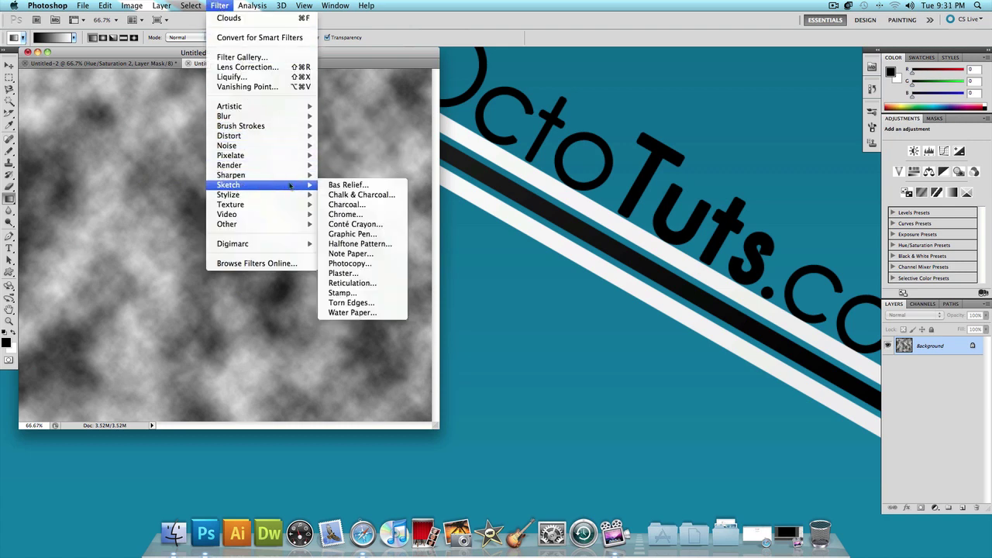
pyautogui.click(369, 235)
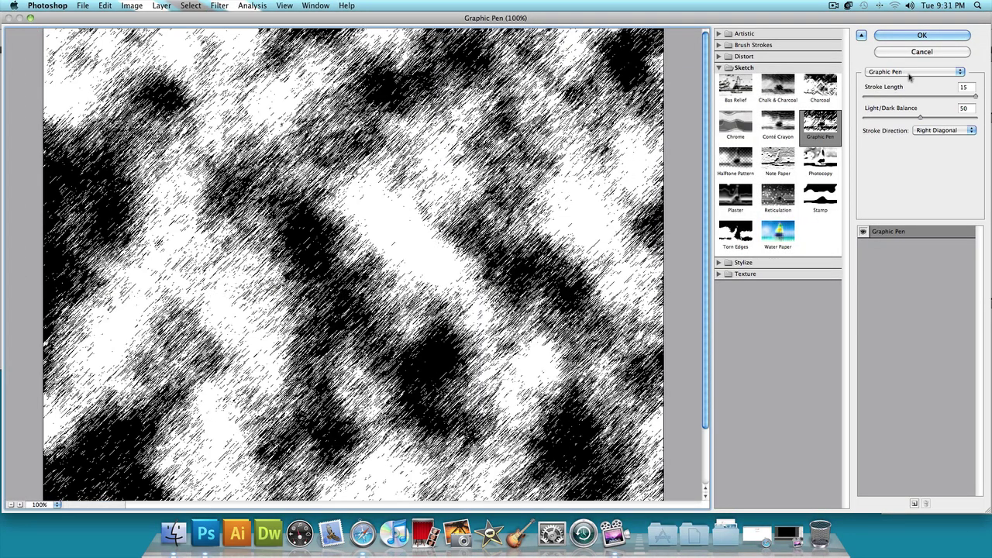
pyautogui.click(916, 35)
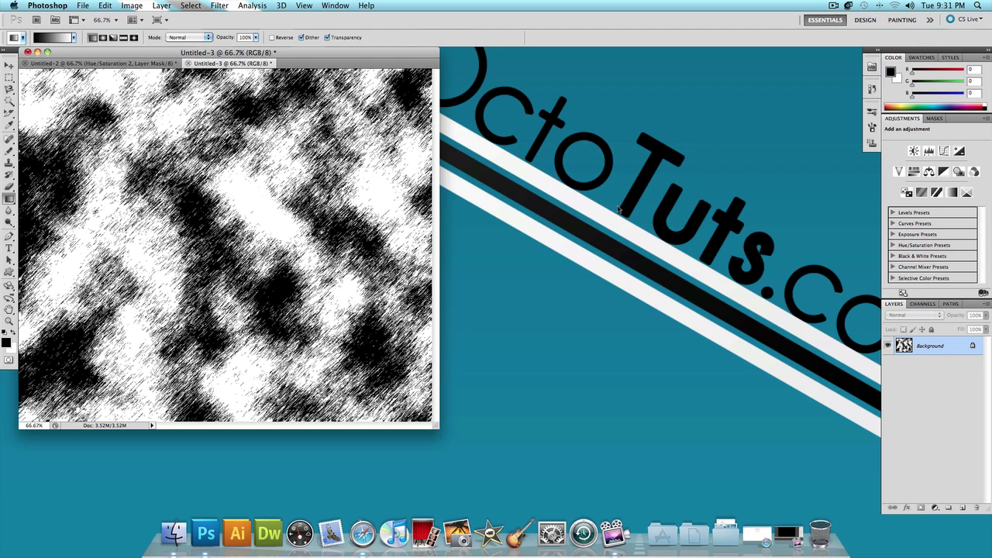
# Apply a Zoom Radial Blur, amount 100 at Best quality, twice to the pen texture
pyautogui.click(221, 5)
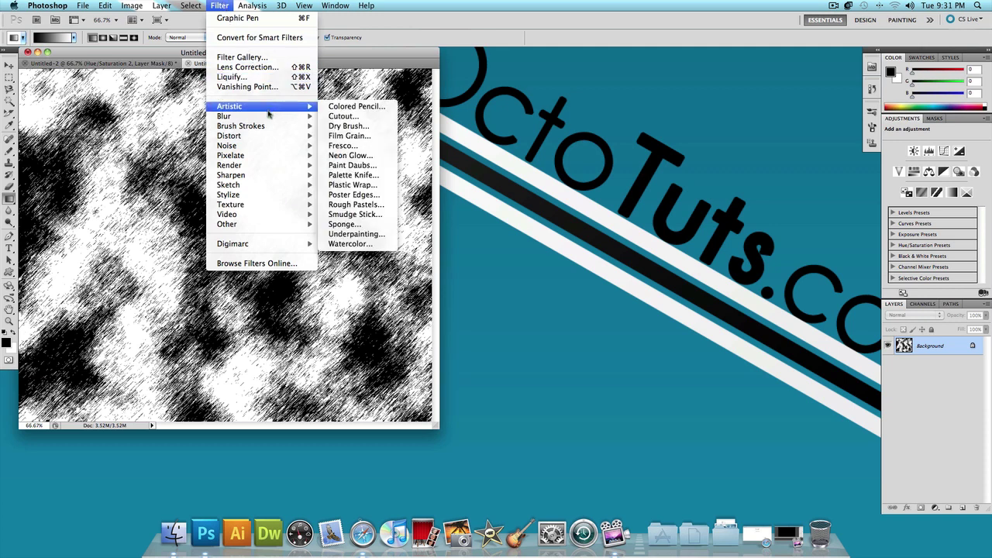
pyautogui.moveTo(268, 118)
pyautogui.click(350, 185)
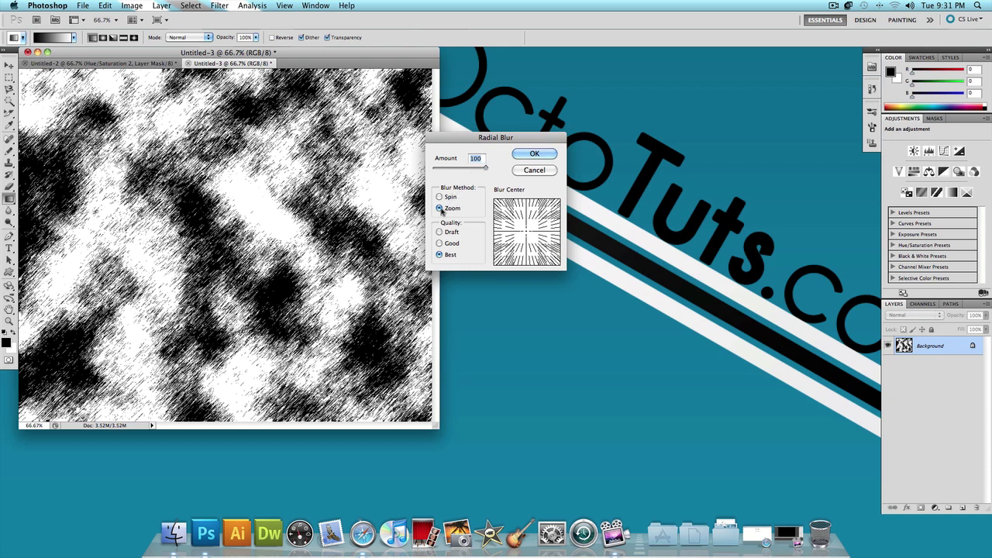
pyautogui.click(534, 153)
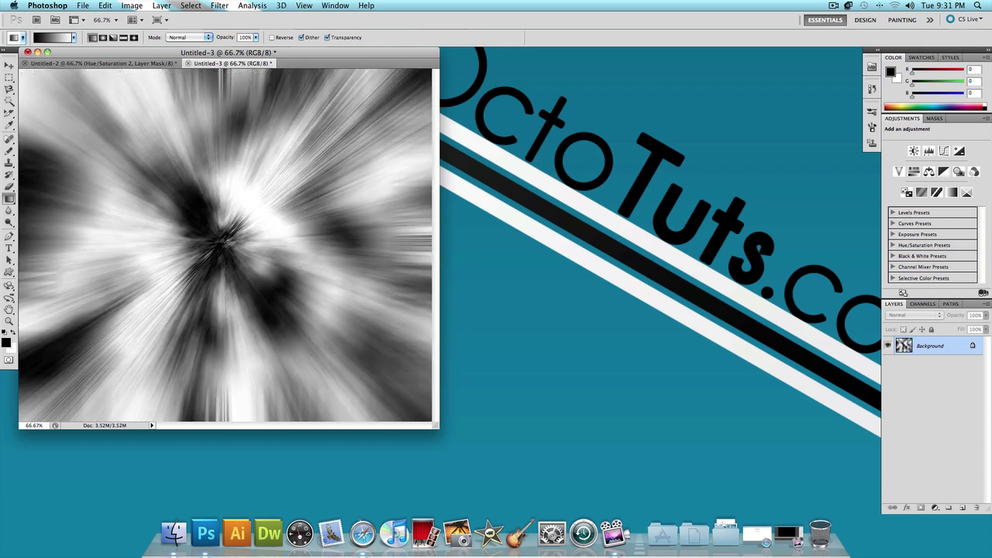
pyautogui.click(224, 7)
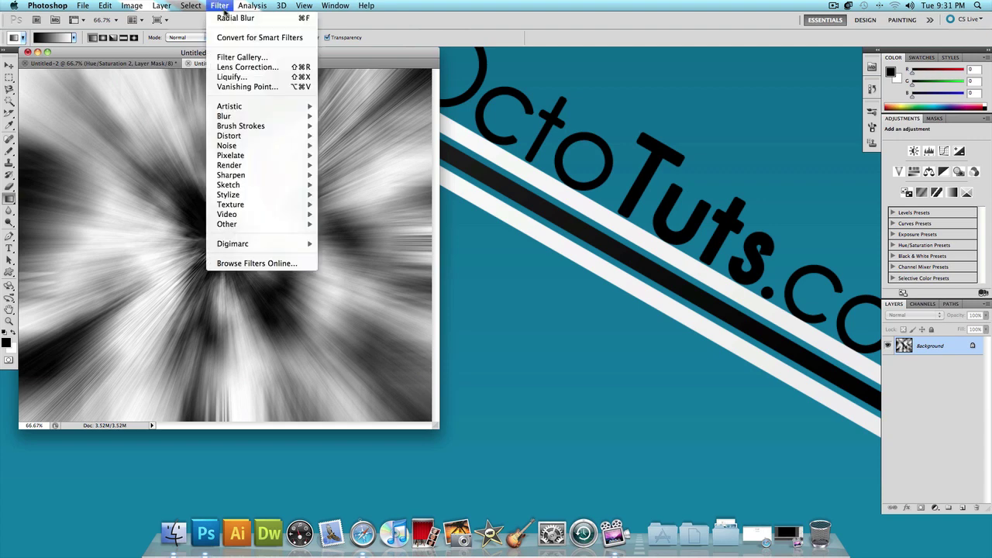
pyautogui.click(256, 19)
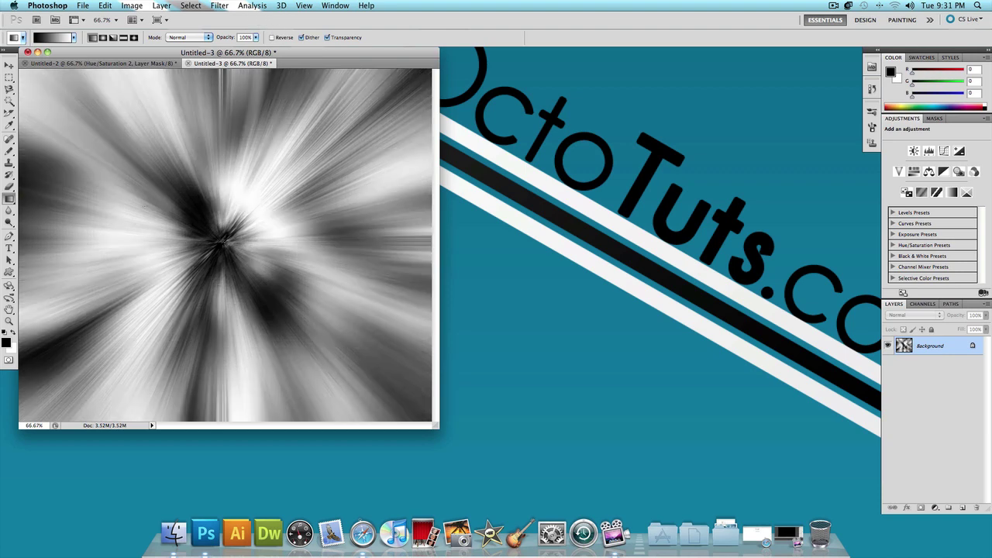
# Convert the Background into Layer 0 and duplicate it as Layer 0 copy
pyautogui.doubleClick(954, 346)
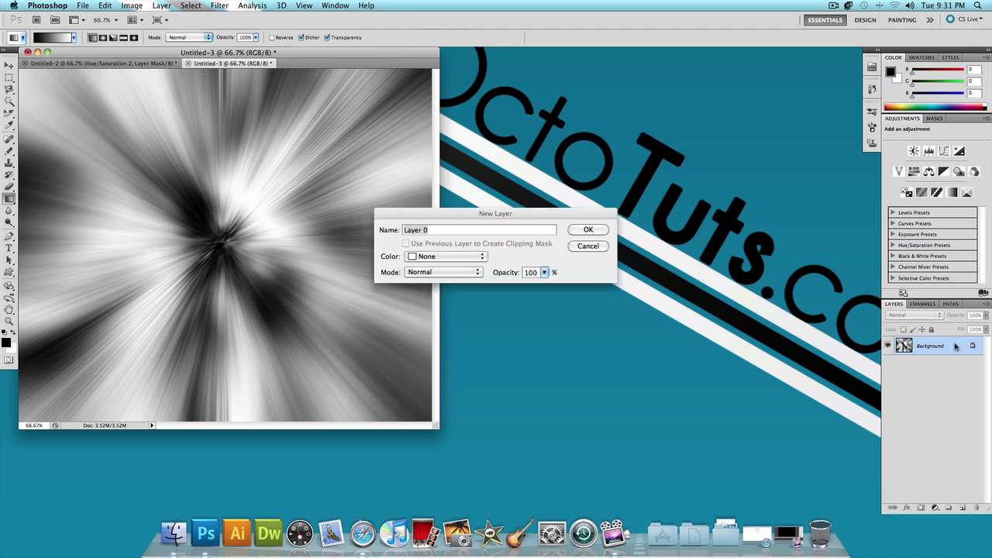
pyautogui.click(588, 230)
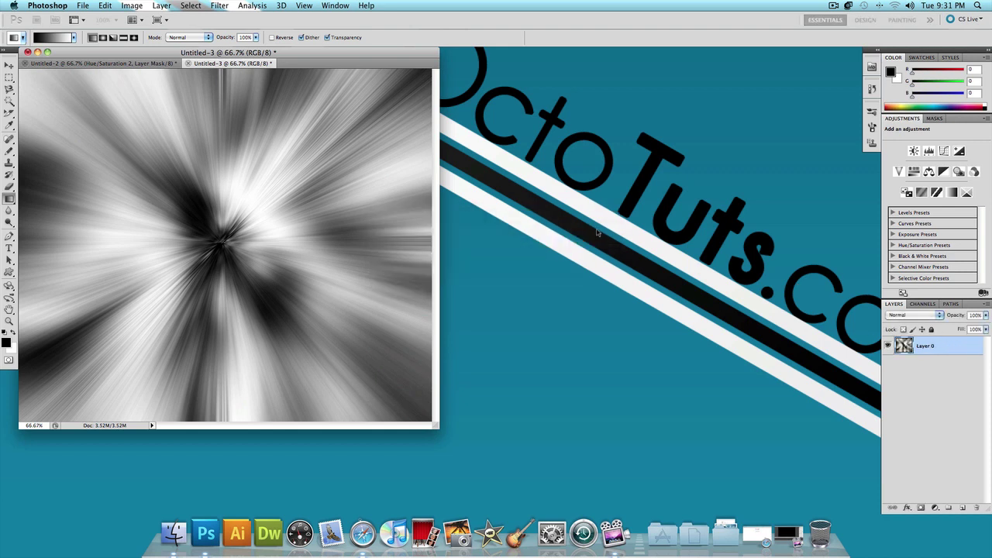
pyautogui.rightClick(947, 354)
pyautogui.click(886, 313)
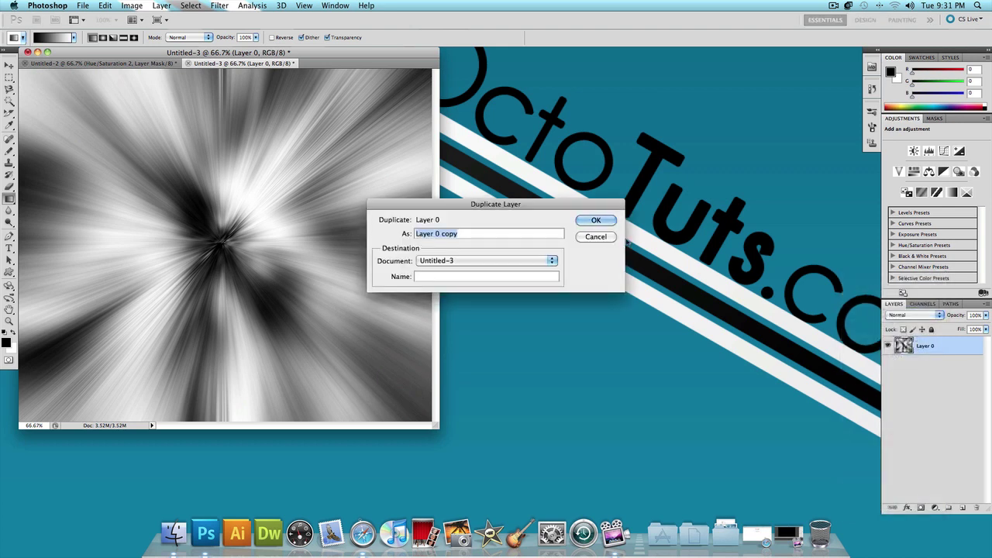
pyautogui.click(607, 221)
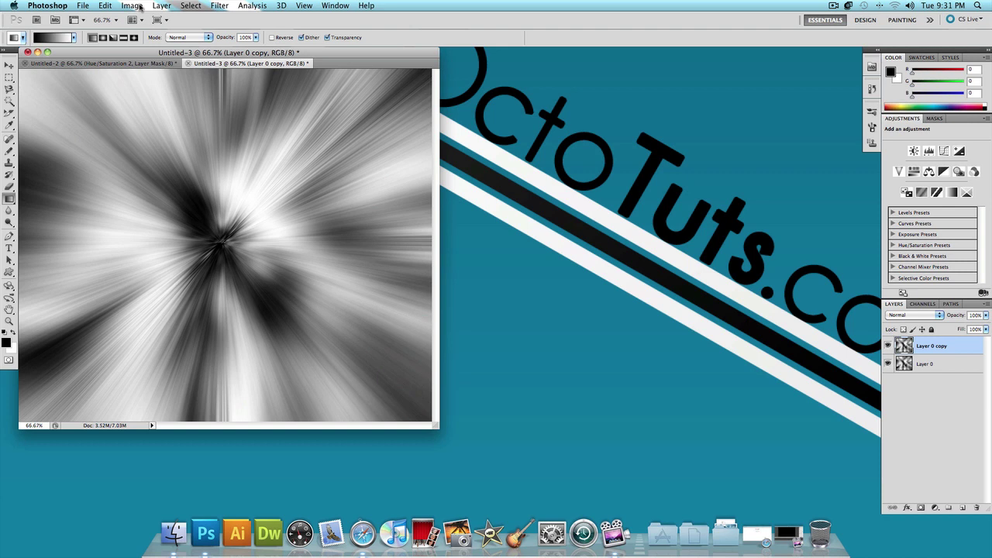
# Apply a Twirl distortion to Layer 0 copy
pyautogui.click(220, 6)
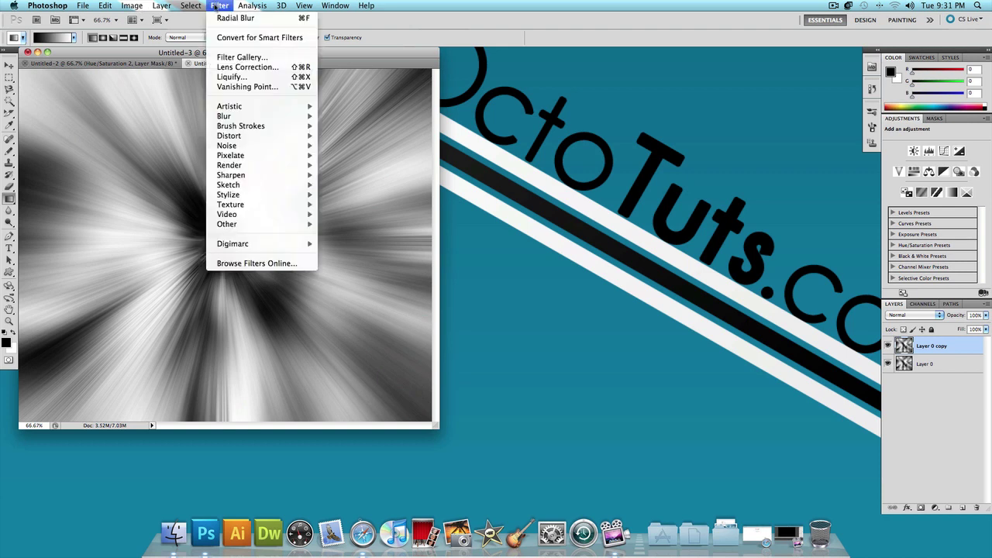
pyautogui.moveTo(274, 137)
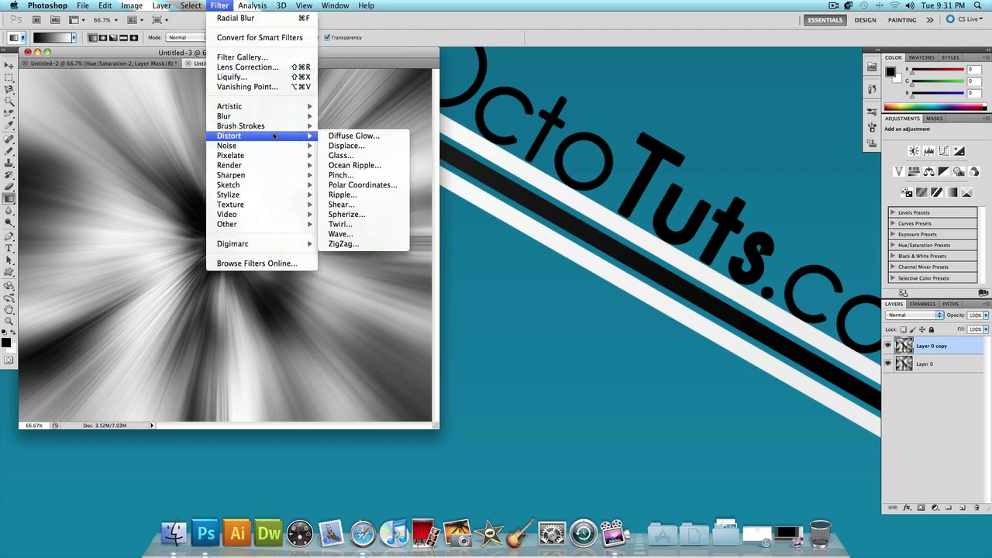
pyautogui.click(374, 224)
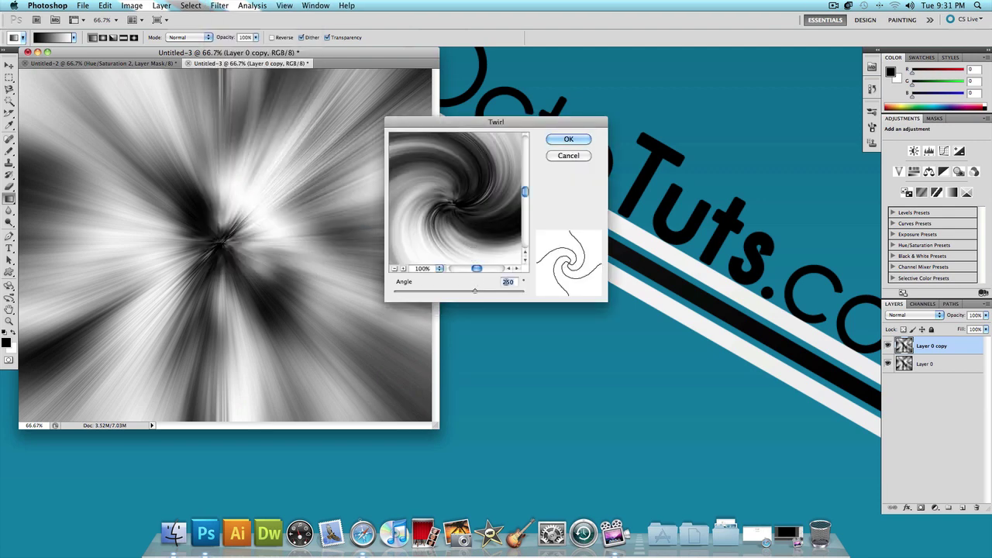
pyautogui.click(555, 143)
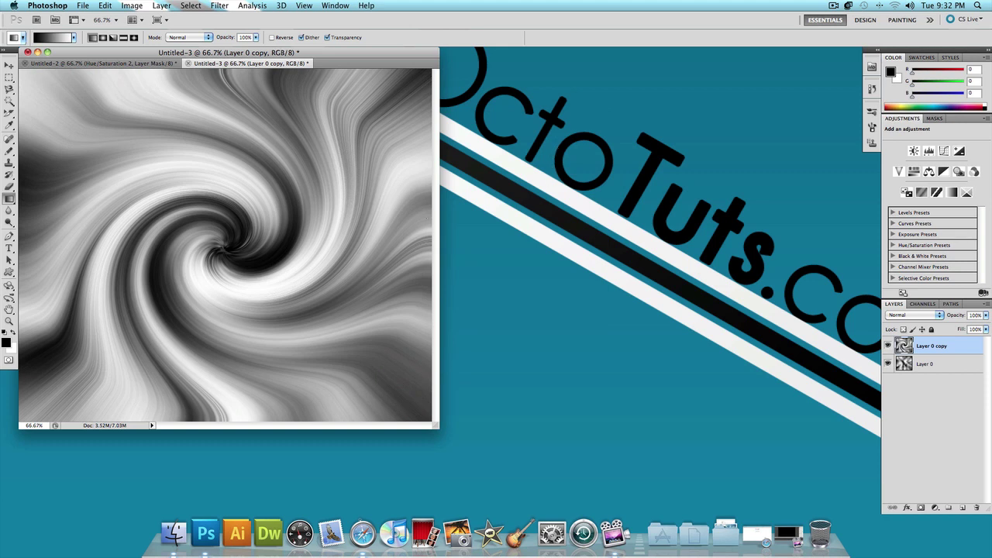
# Try a reversed Twirl of angle -250 on Layer 0, then cancel it
pyautogui.click(938, 370)
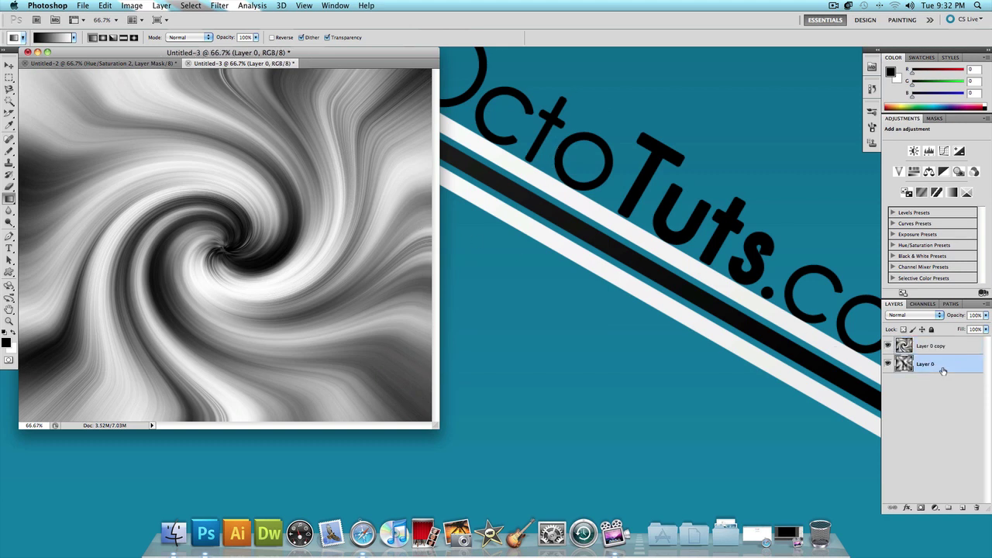
pyautogui.click(219, 6)
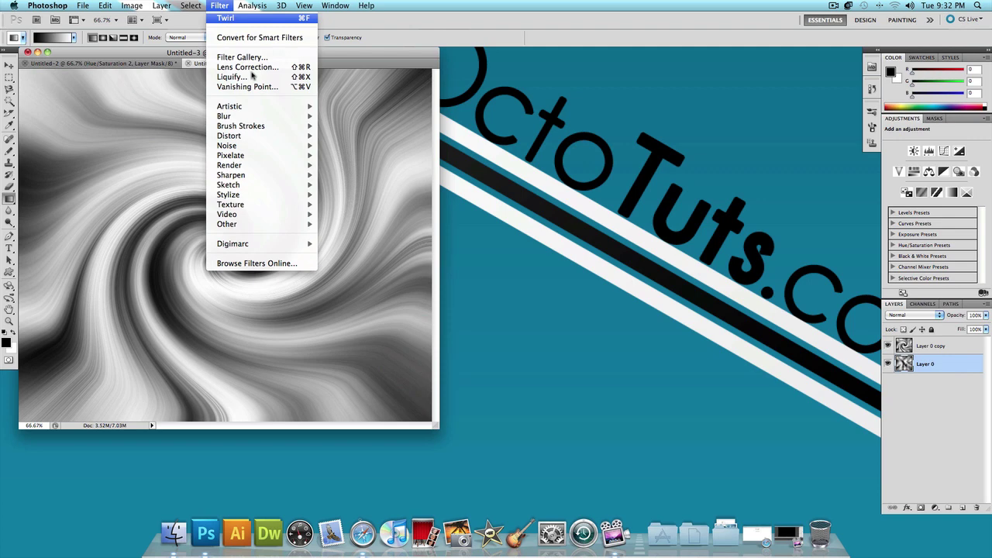
pyautogui.moveTo(268, 140)
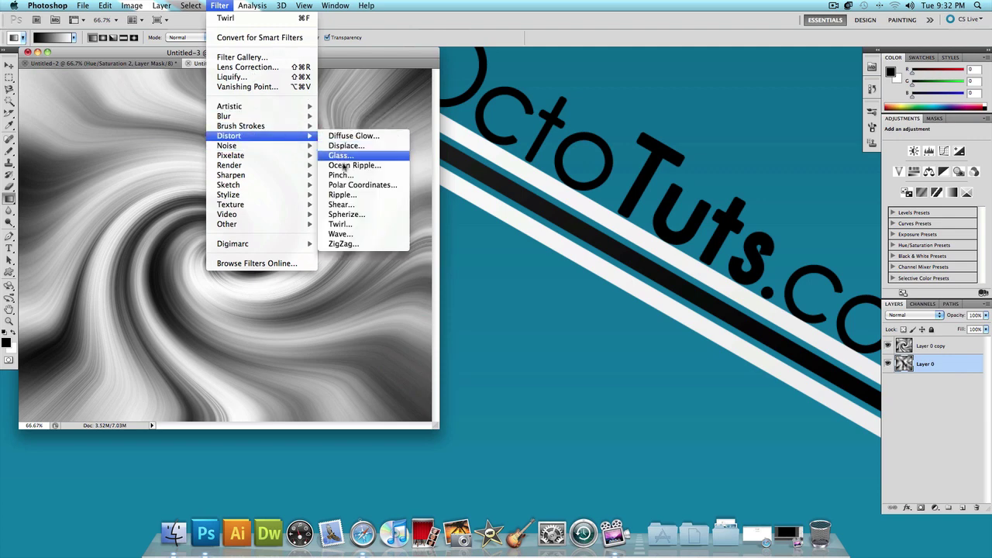
pyautogui.click(358, 223)
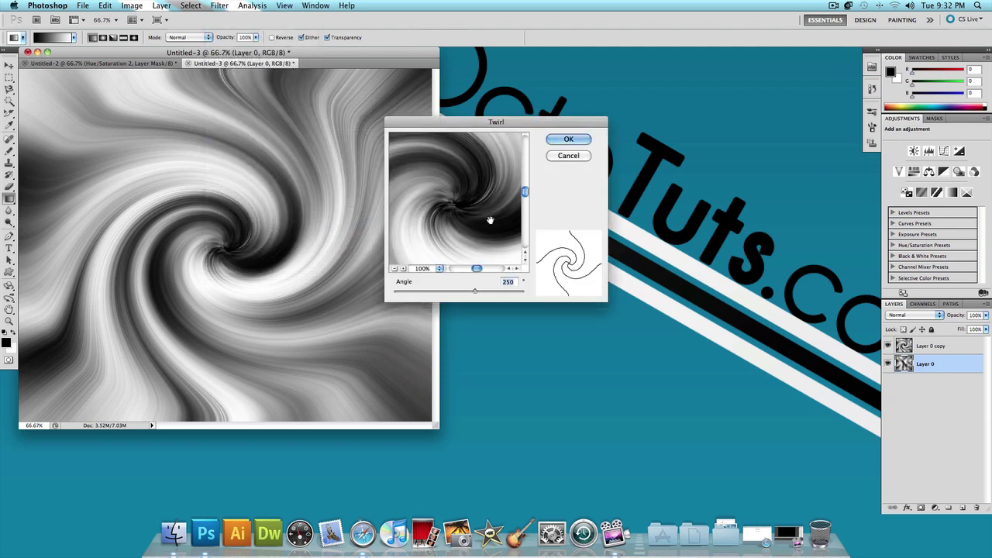
pyautogui.click(504, 282)
pyautogui.write('-')
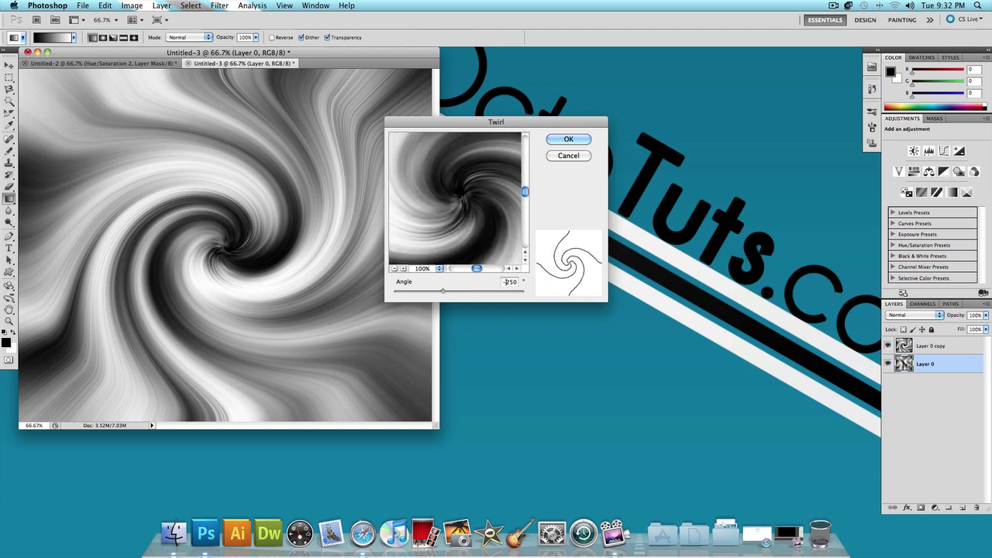
pyautogui.click(565, 156)
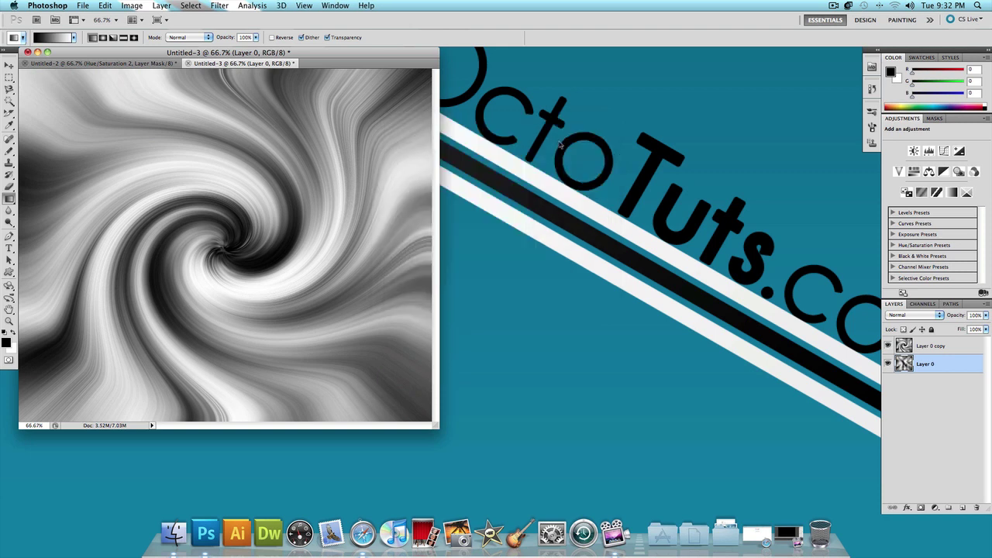
# Switch Layer 0 copy's blend mode from Normal to Overlay
pyautogui.click(949, 345)
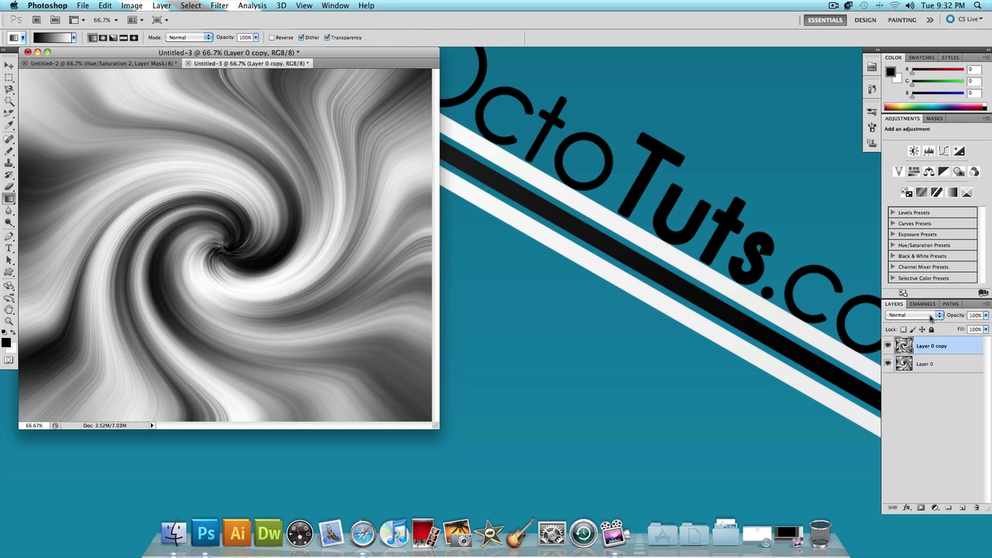
pyautogui.click(937, 318)
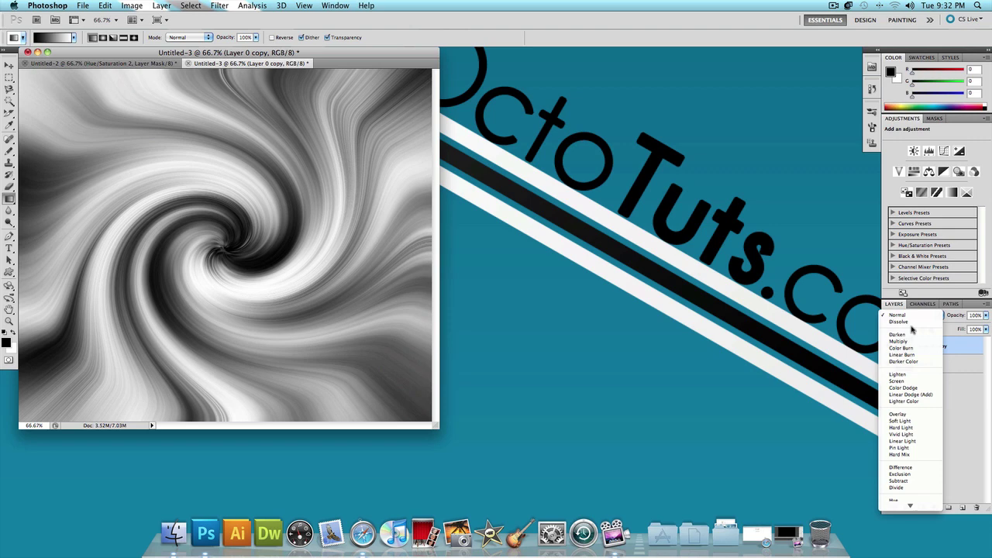
pyautogui.click(912, 415)
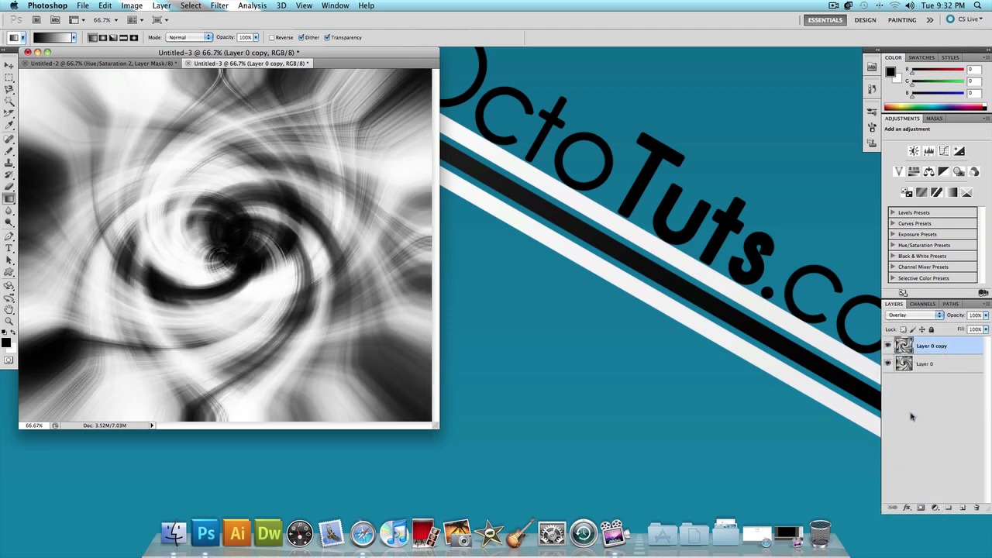
# Add a Hue/Saturation layer clipped to Layer 0 copy, colorized at Hue 185, Saturation 25
pyautogui.click(936, 509)
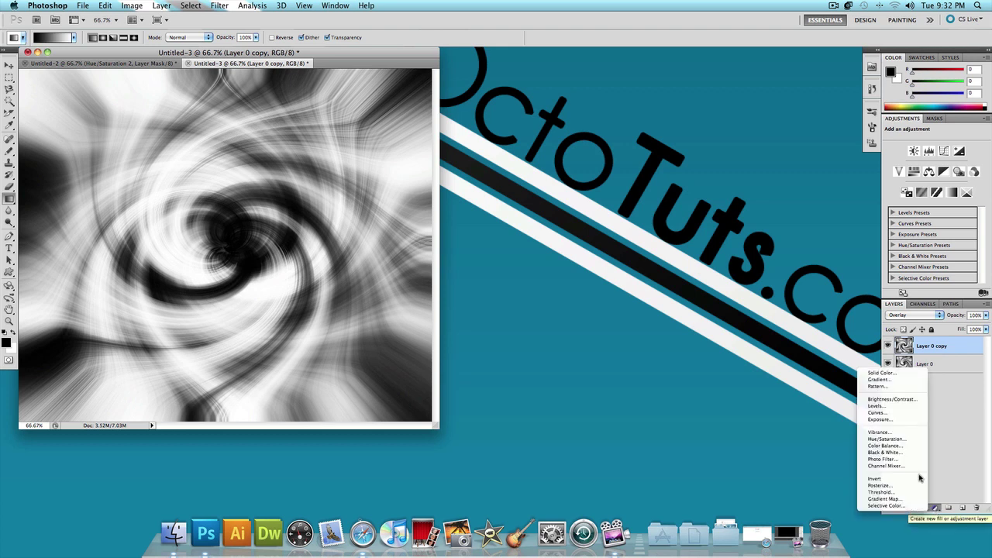
pyautogui.click(910, 442)
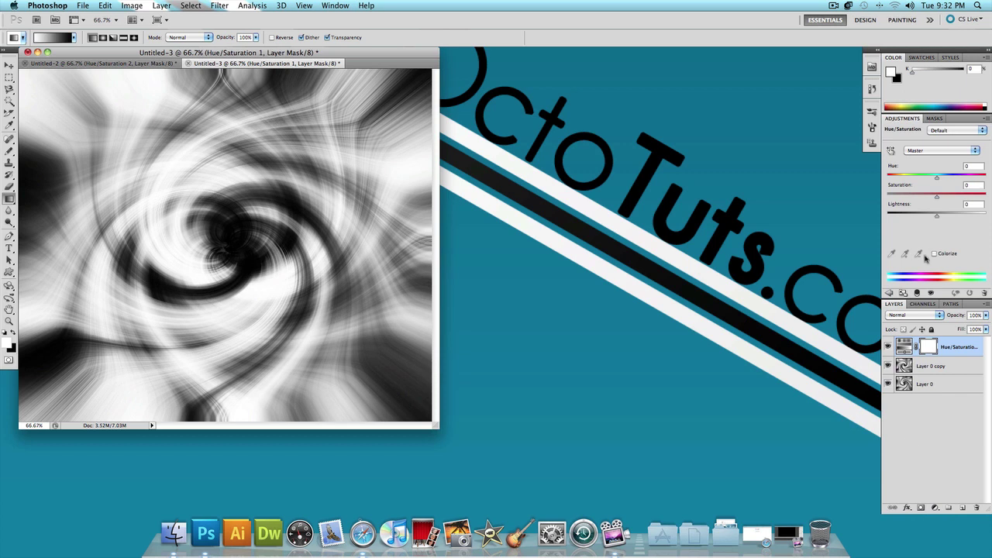
pyautogui.rightClick(946, 347)
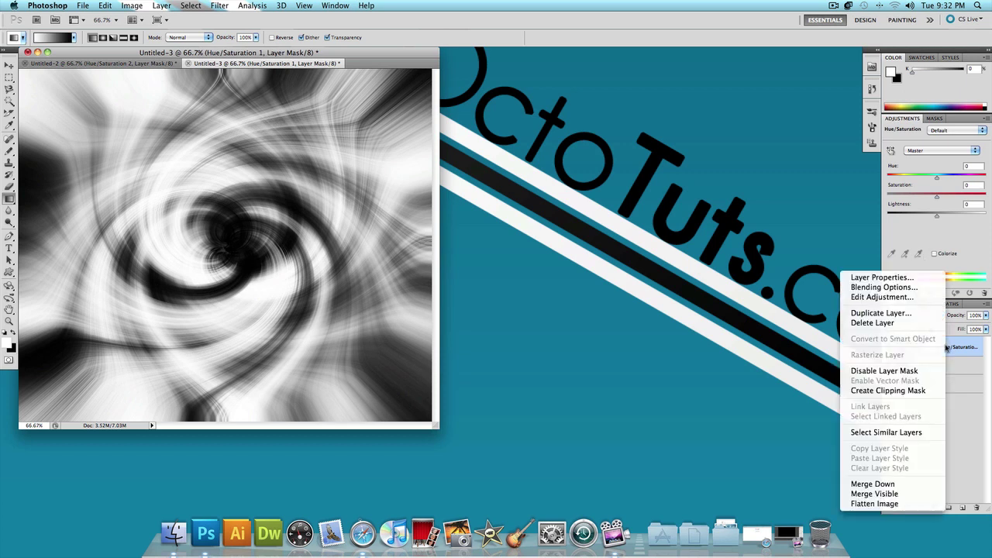
pyautogui.click(918, 390)
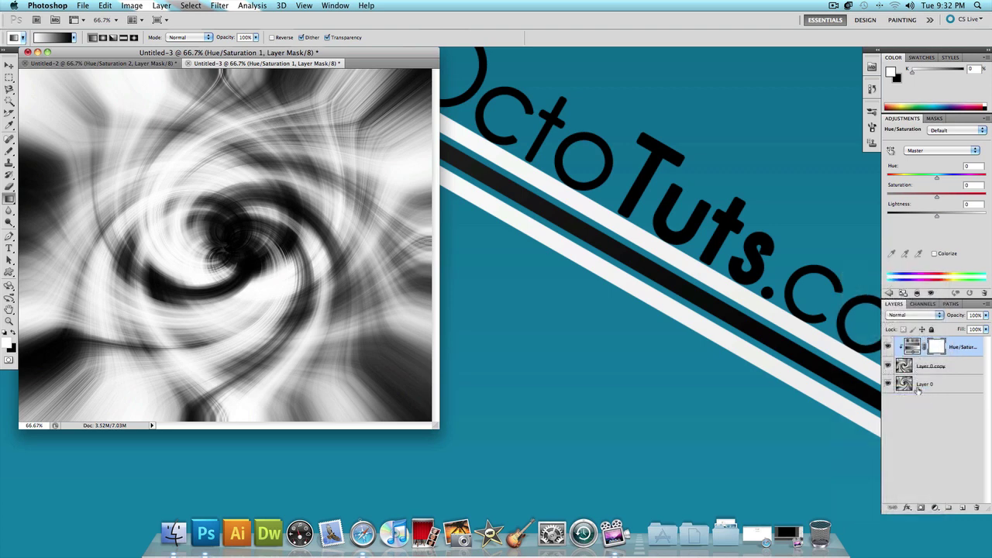
pyautogui.click(935, 254)
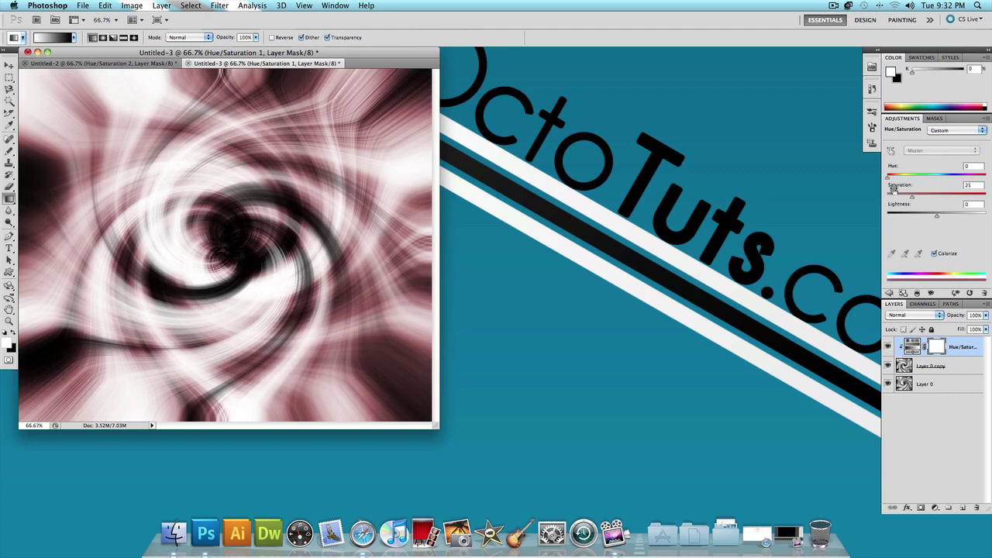
pyautogui.moveTo(888, 177); pyautogui.dragTo(938, 180)
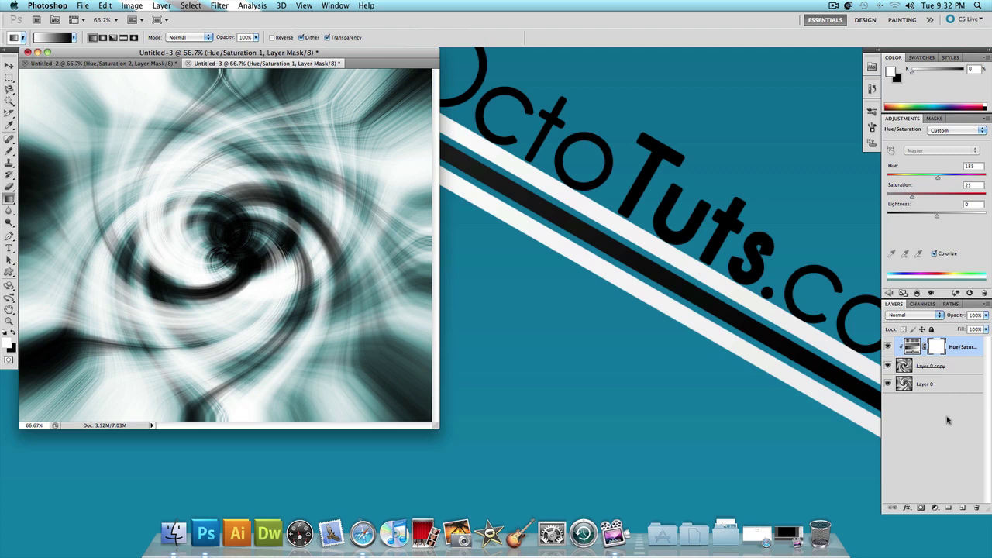
# Add a Hue/Saturation layer clipped to Layer 0 with Lightness raised to +8
pyautogui.click(946, 392)
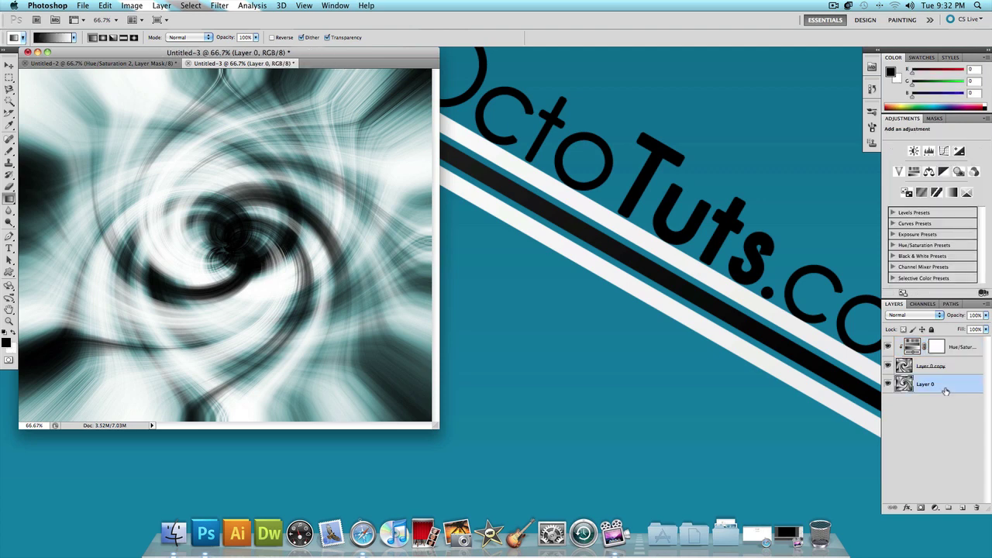
pyautogui.click(936, 507)
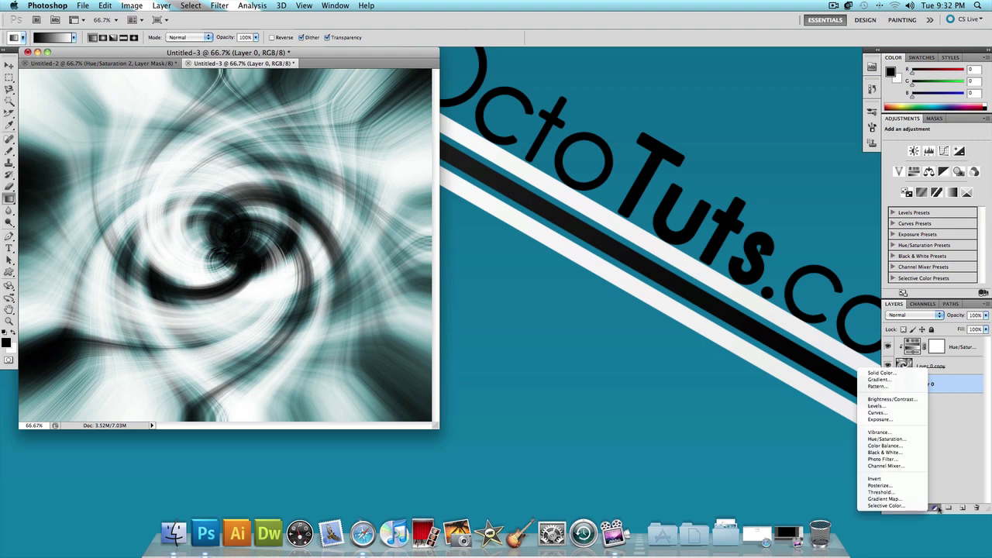
pyautogui.click(907, 440)
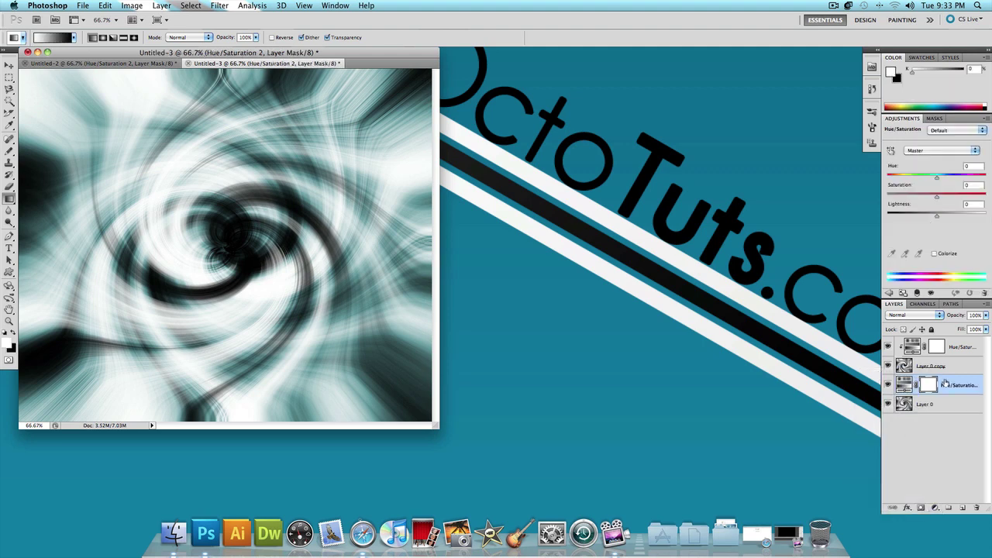
pyautogui.rightClick(945, 384)
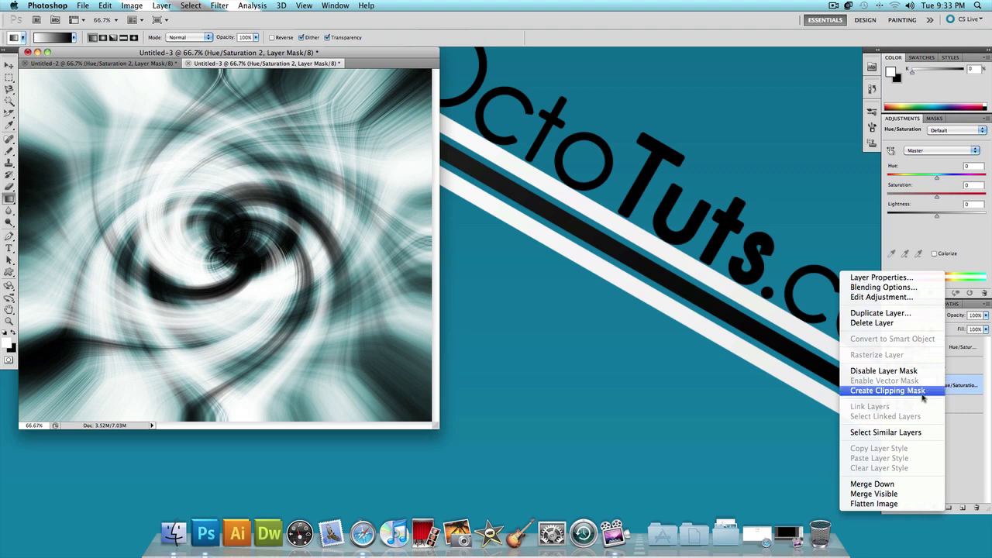
pyautogui.click(923, 394)
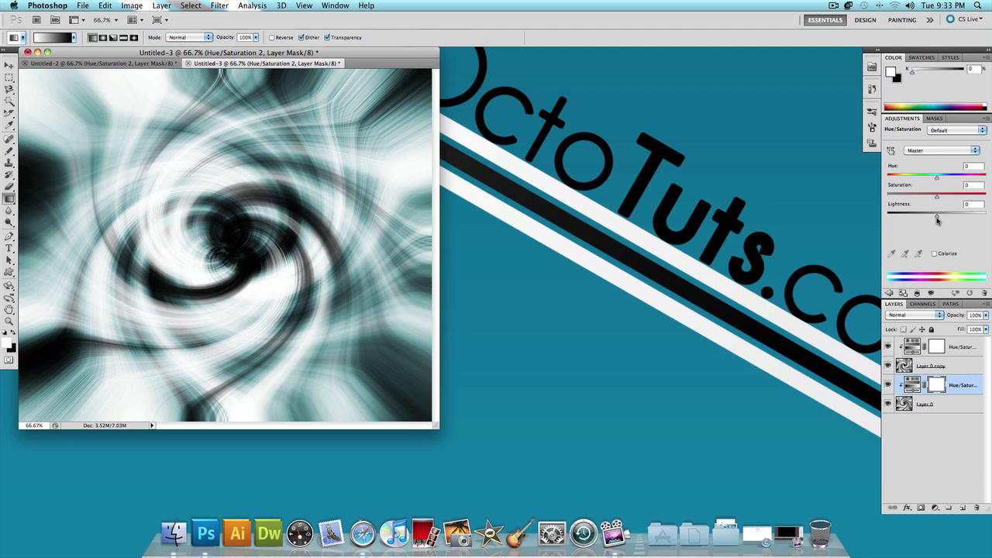
pyautogui.moveTo(937, 218); pyautogui.dragTo(940, 220)
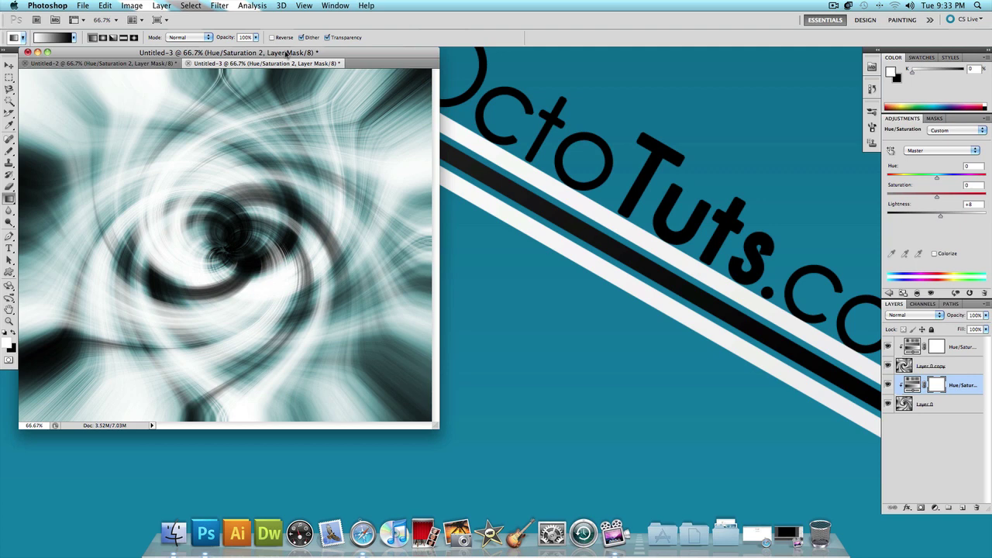
# Minimize the Untitled-3 swirl document window to the Dock
pyautogui.click(37, 52)
pyautogui.click(491, 225)
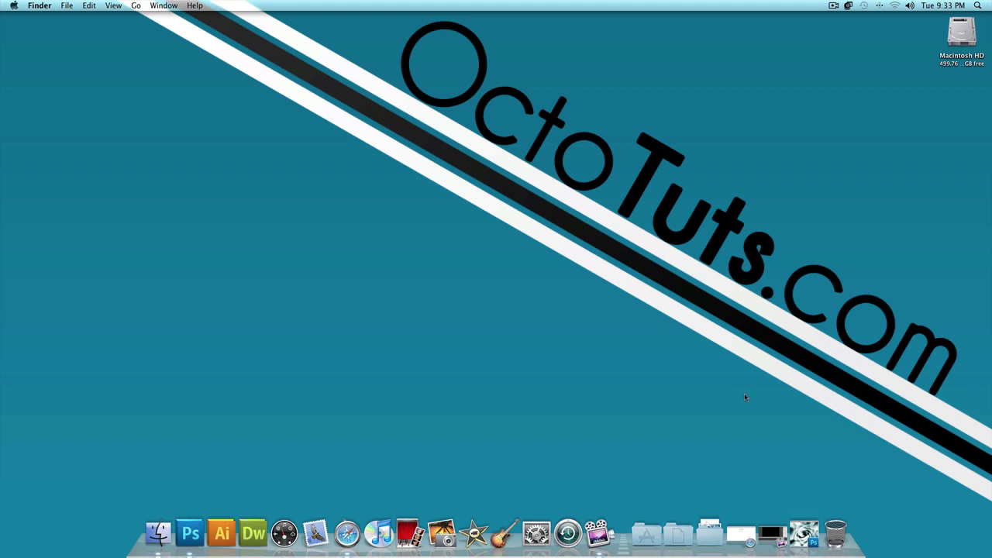